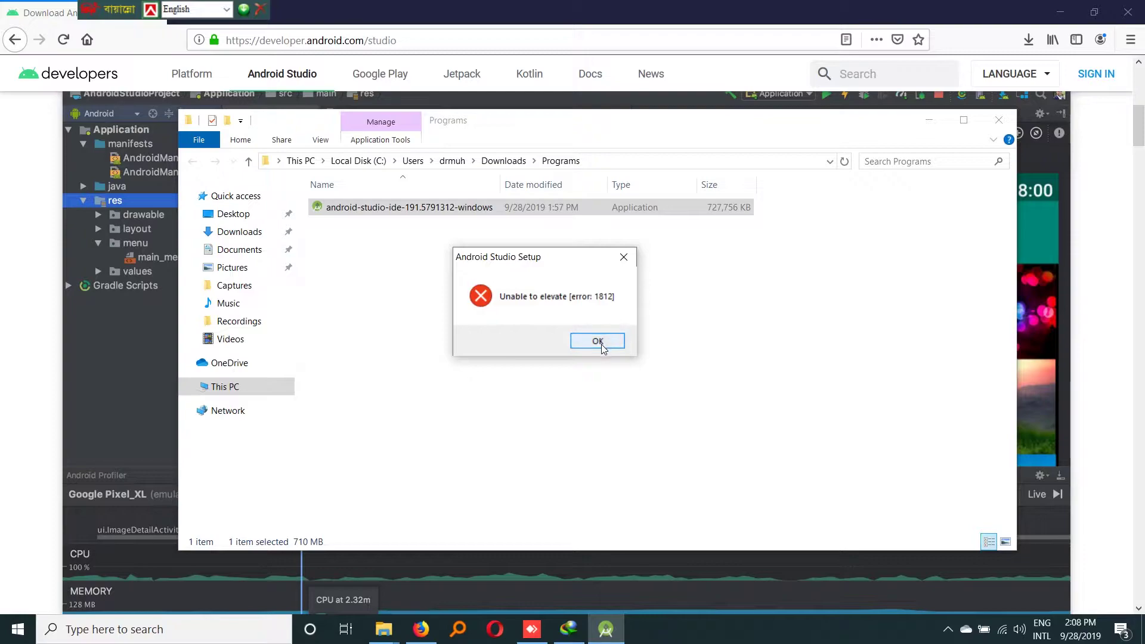
Step: Dismiss the setup error and try to run the android-studio-ide-191.5791312-windows installer as administrator
click(604, 342)
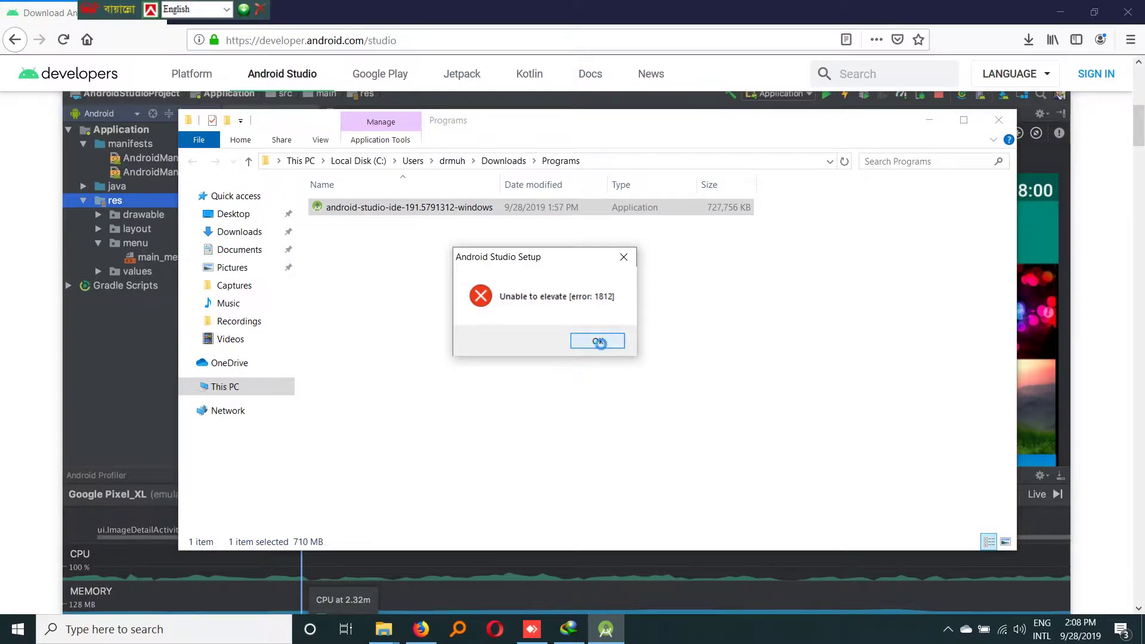
right_click(467, 213)
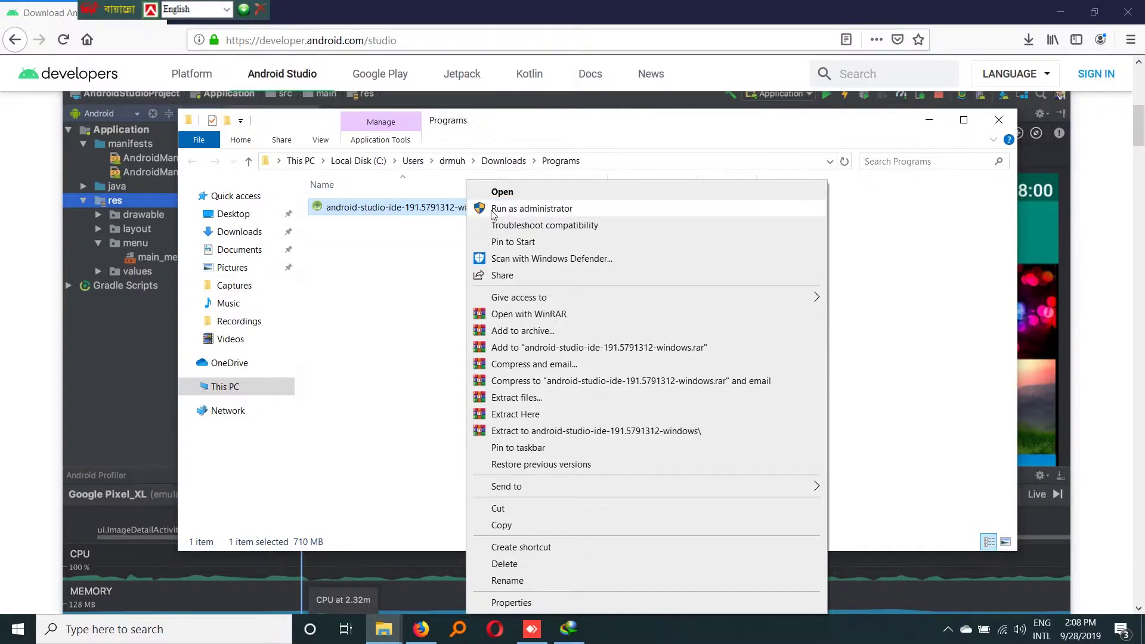
click(493, 209)
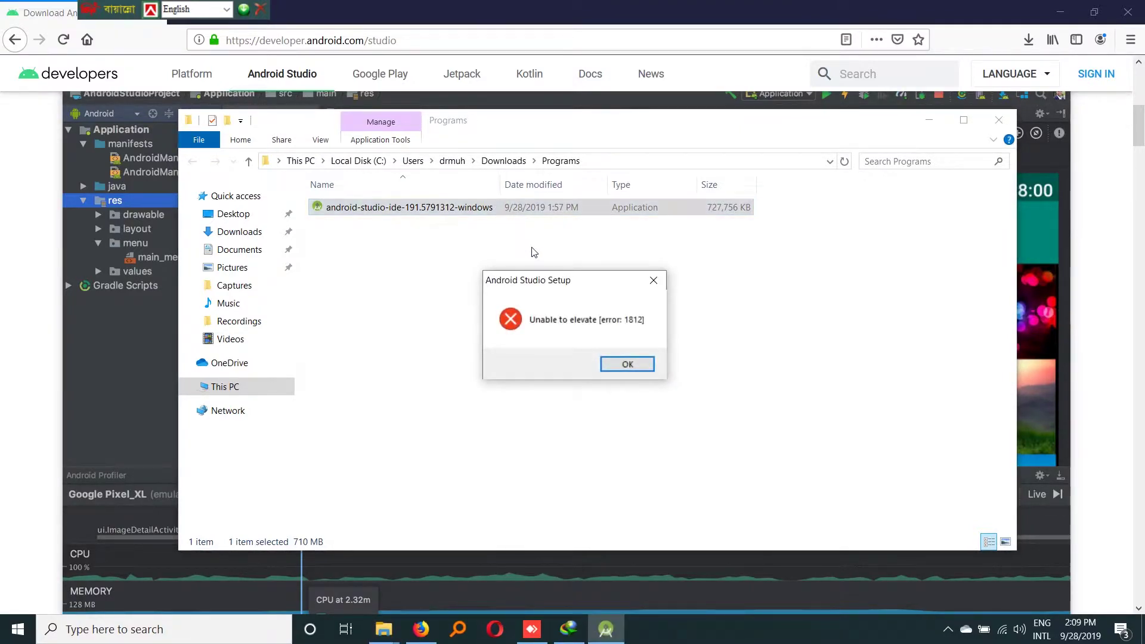
click(627, 365)
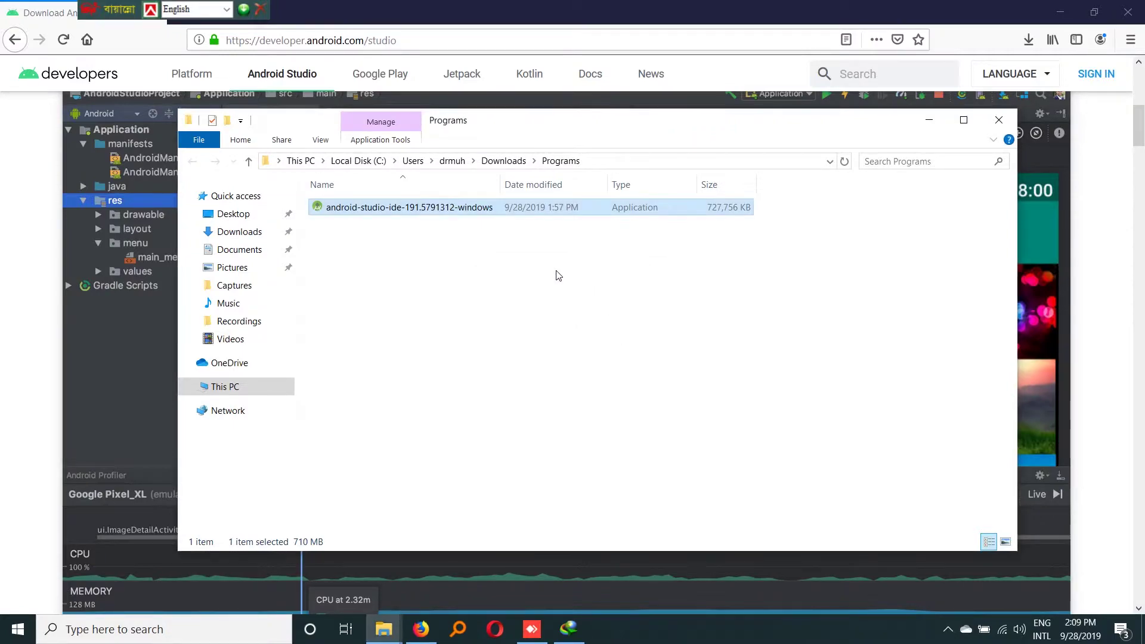
Step: Set the android-studio-ide-191.5791312-windows installer to run in compatibility mode for Windows 7
right_click(459, 213)
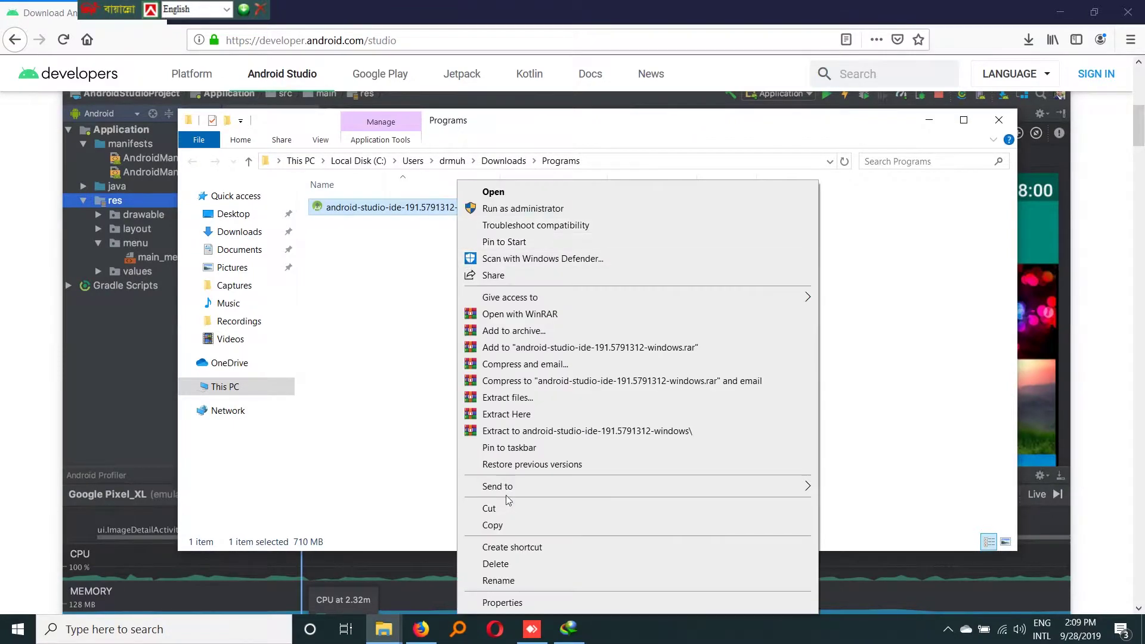
click(521, 604)
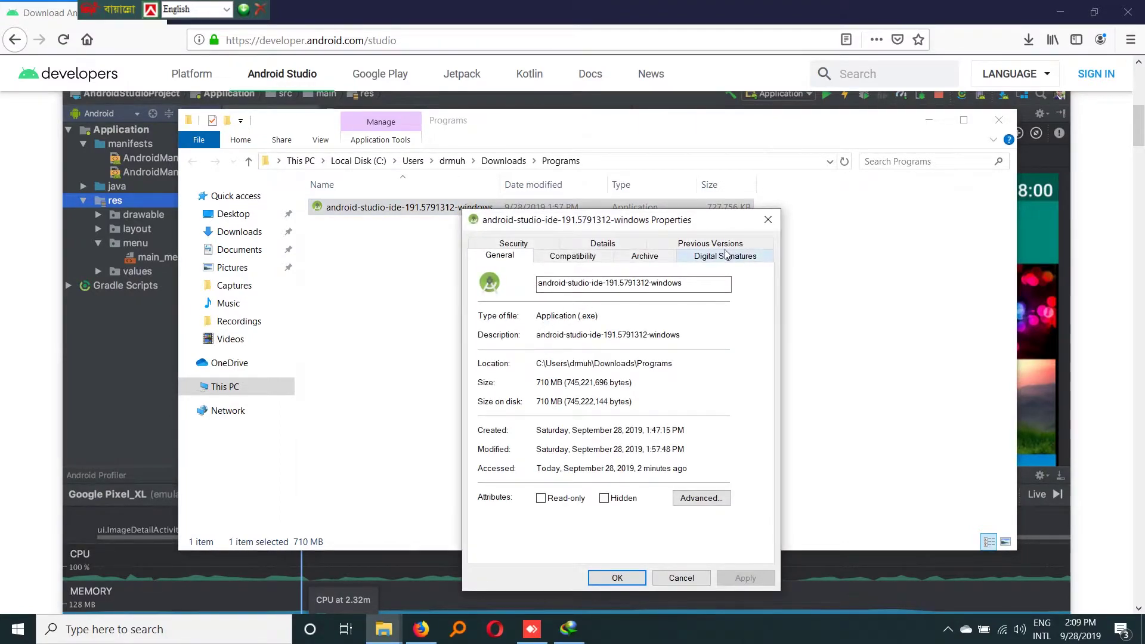
click(594, 262)
click(510, 355)
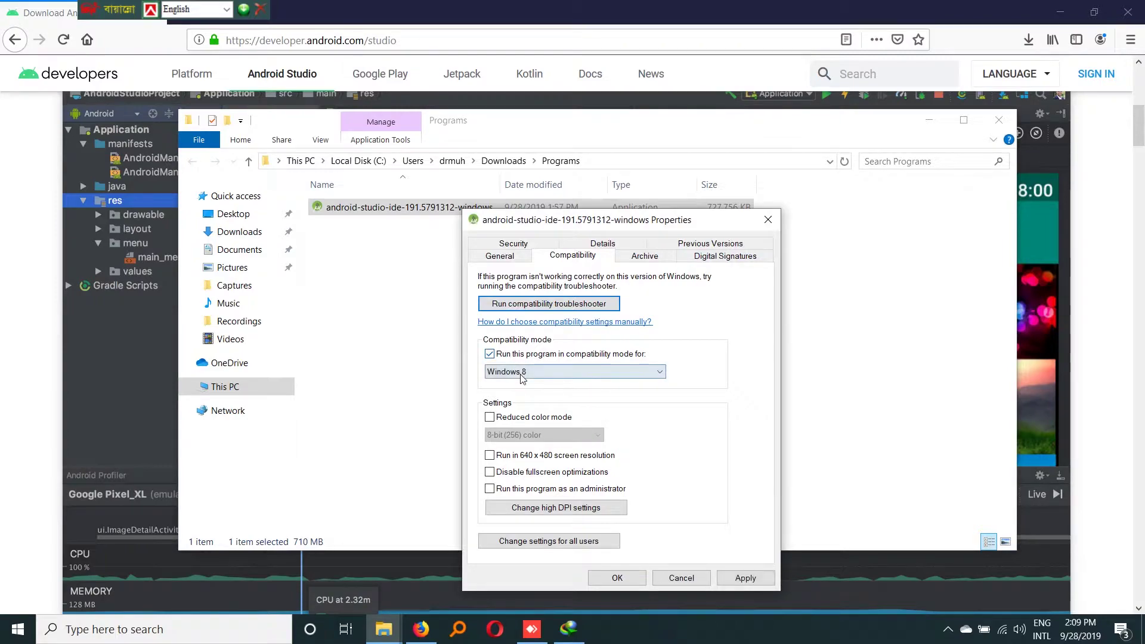
click(520, 373)
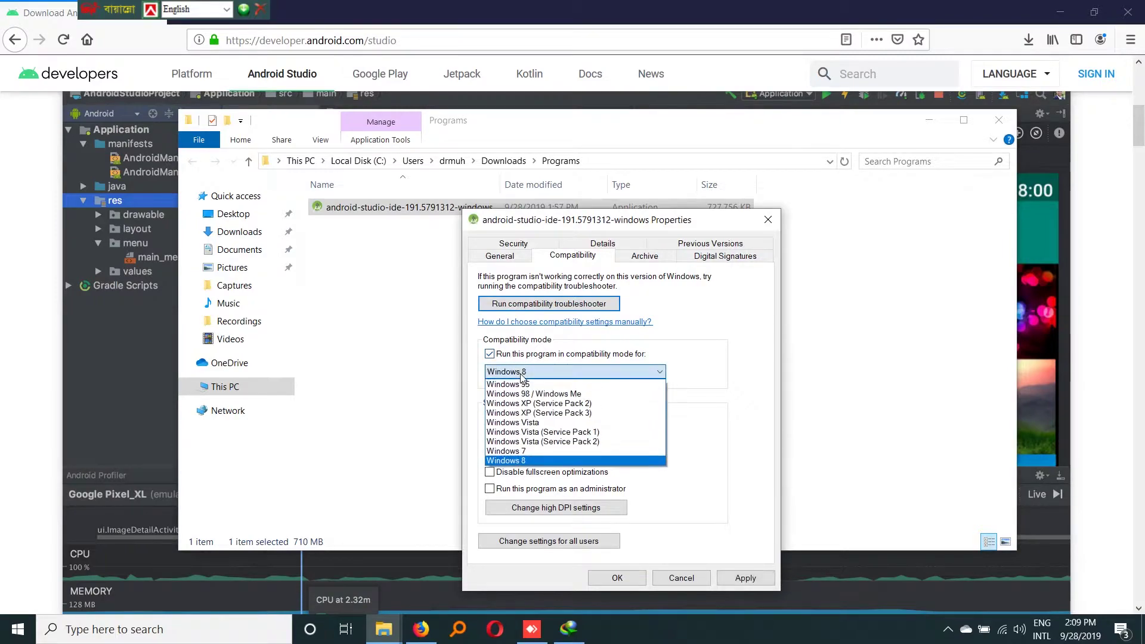
click(521, 452)
click(617, 580)
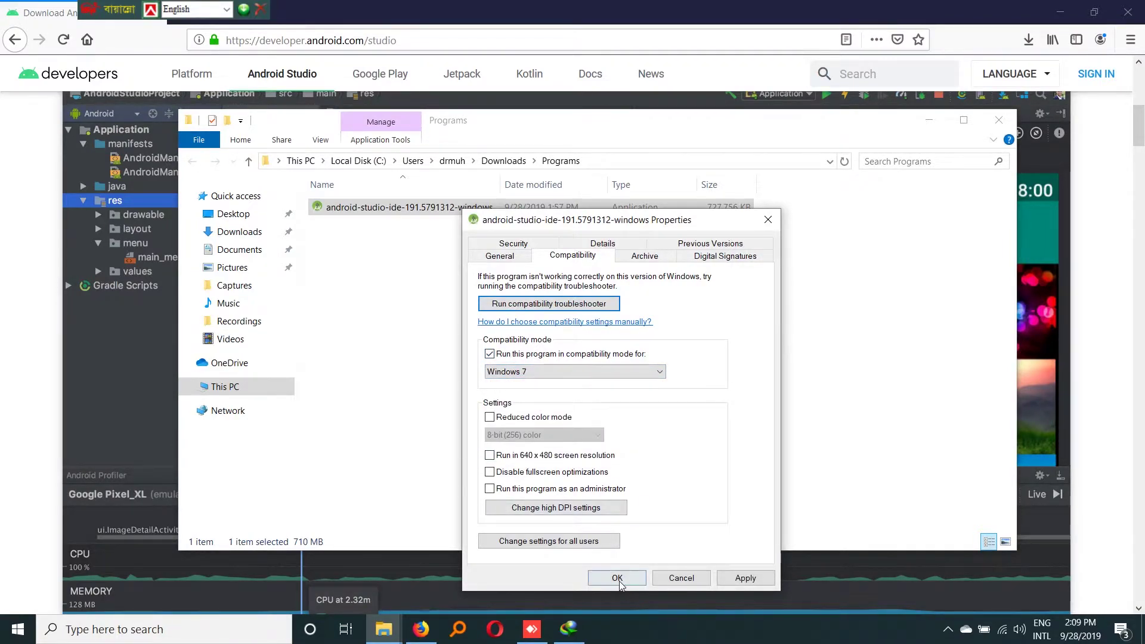
Step: Try to open the installer from the Programs folder in its new compatibility mode
right_click(425, 209)
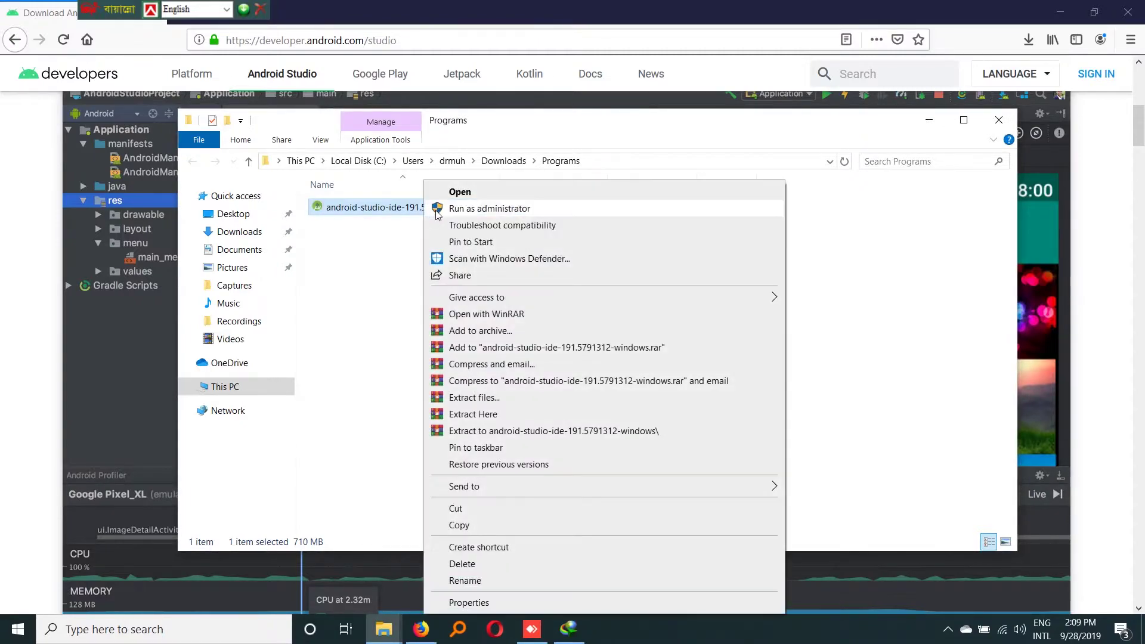
click(449, 190)
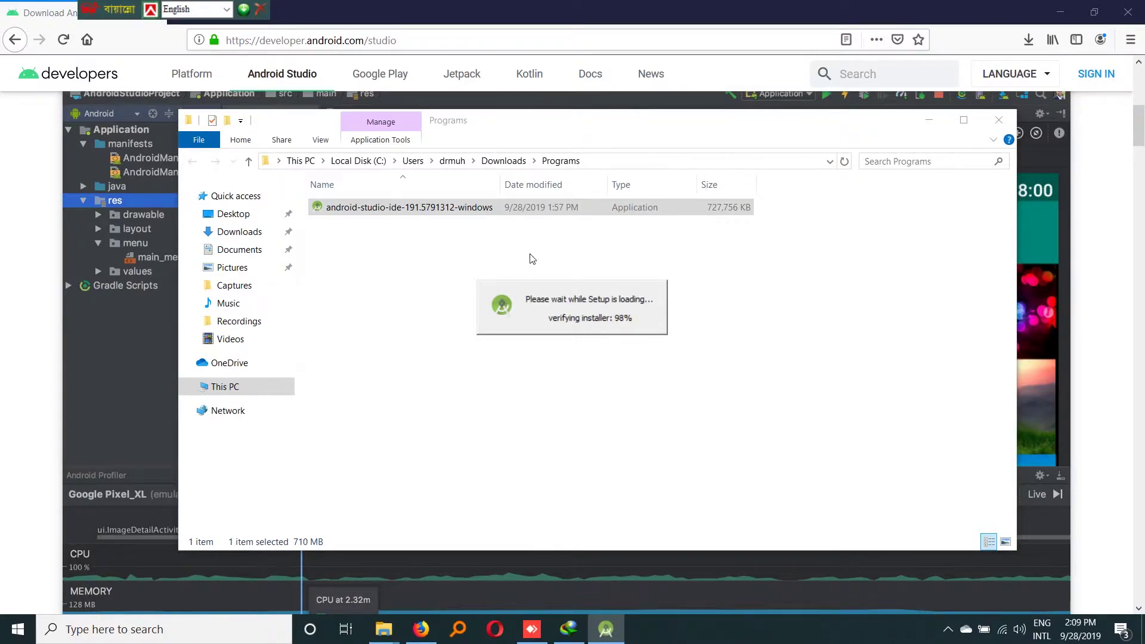
click(625, 362)
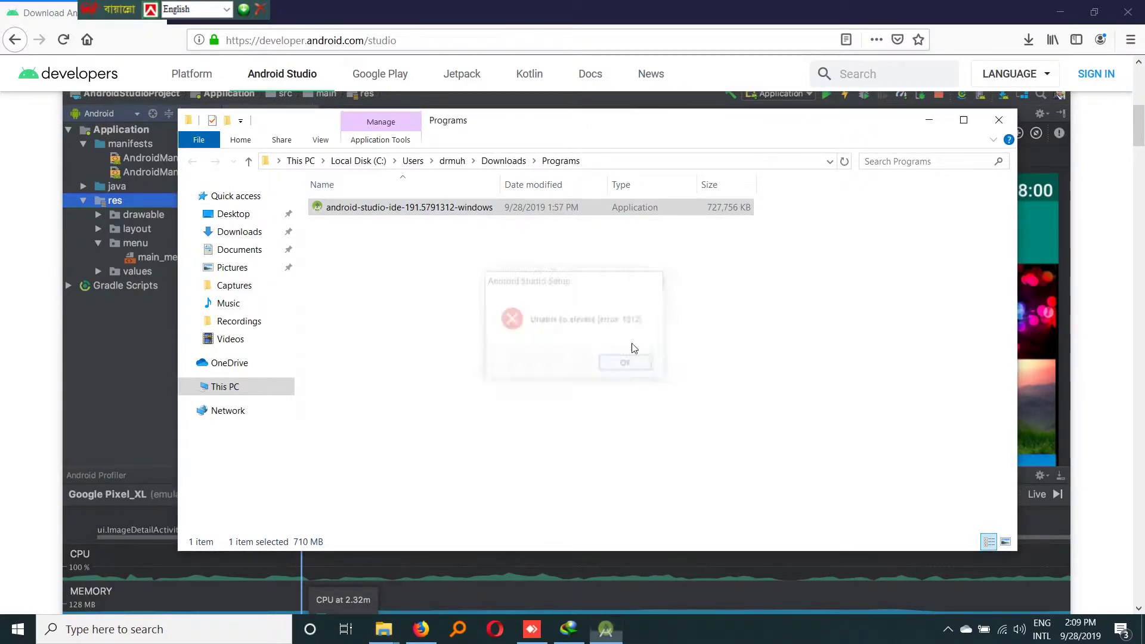
Step: Move the Android Studio installer from the Programs folder to the desktop and clear the open windows out of the way
click(1059, 13)
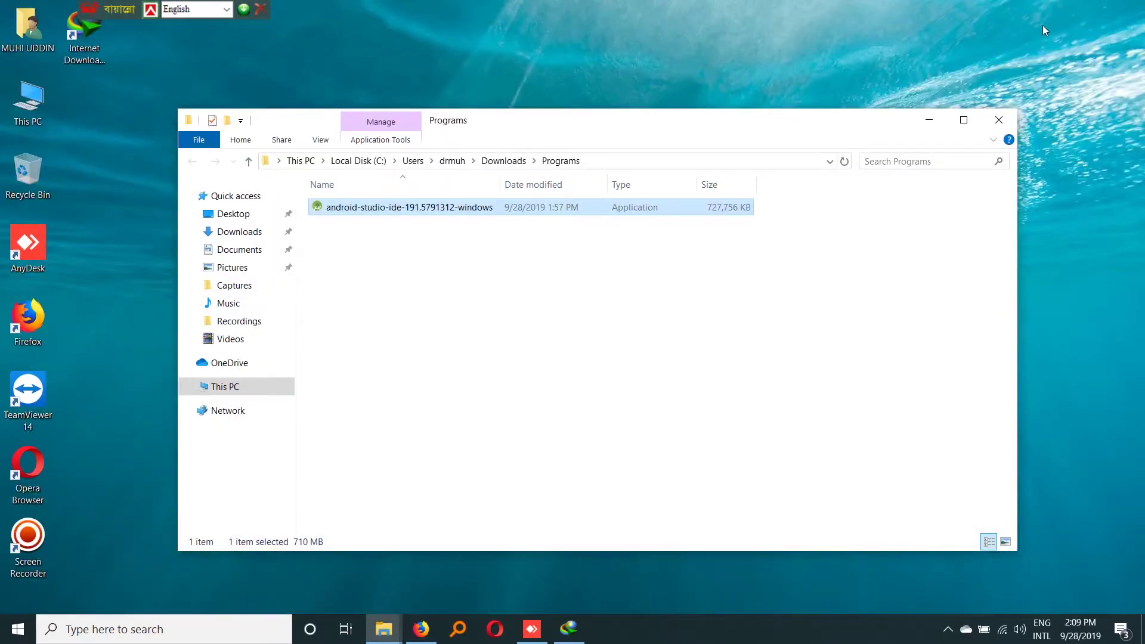
right_click(480, 213)
click(571, 513)
right_click(87, 216)
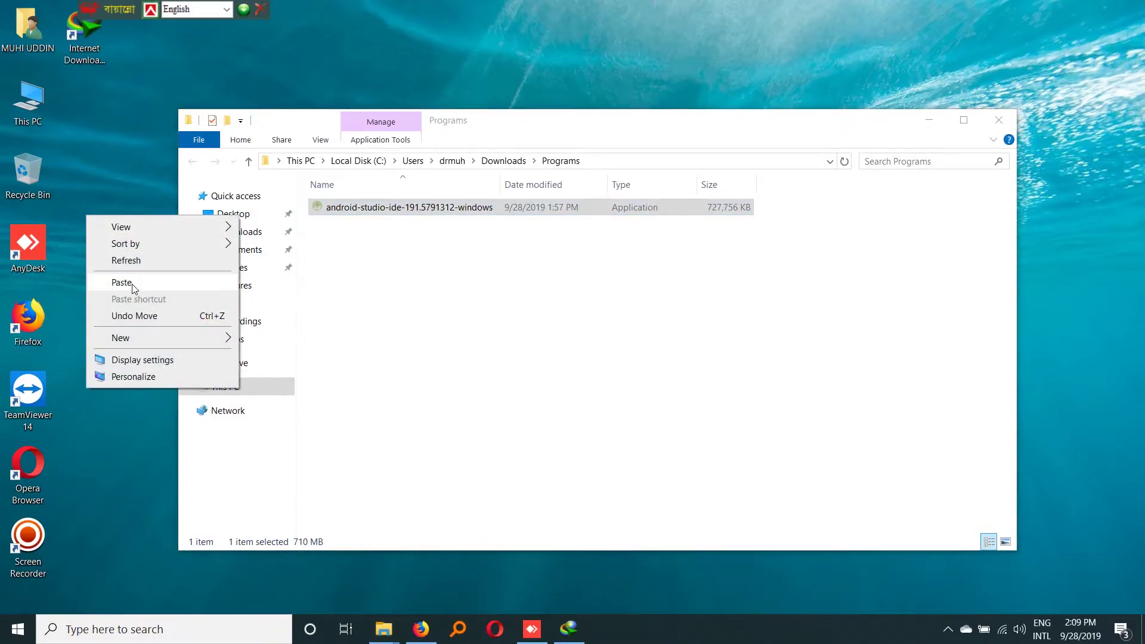
click(134, 289)
click(929, 119)
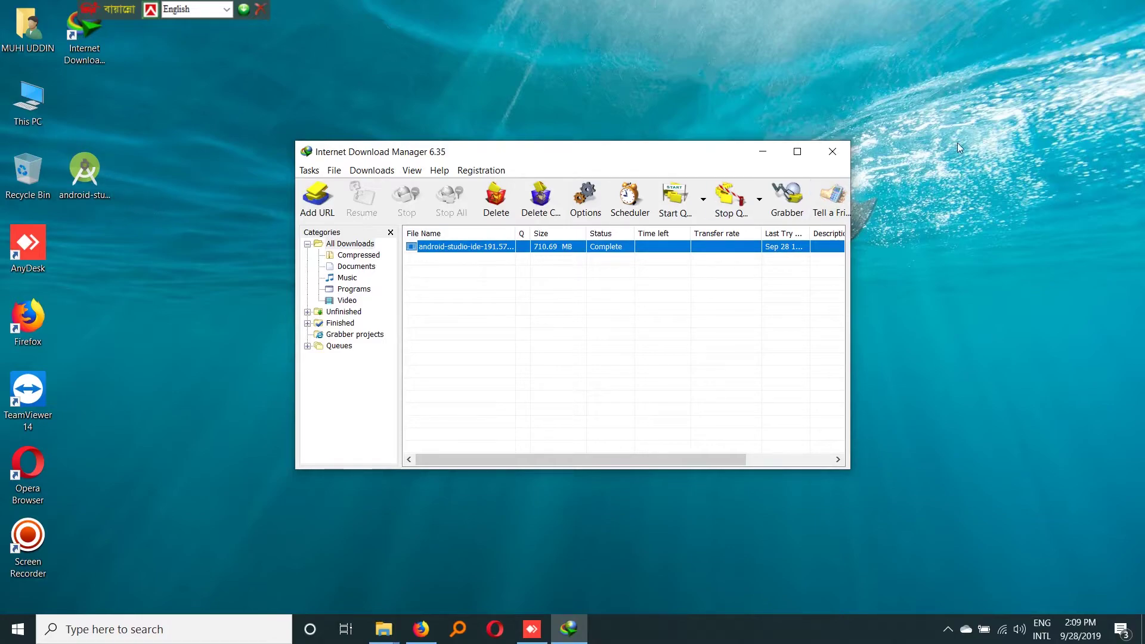
click(833, 152)
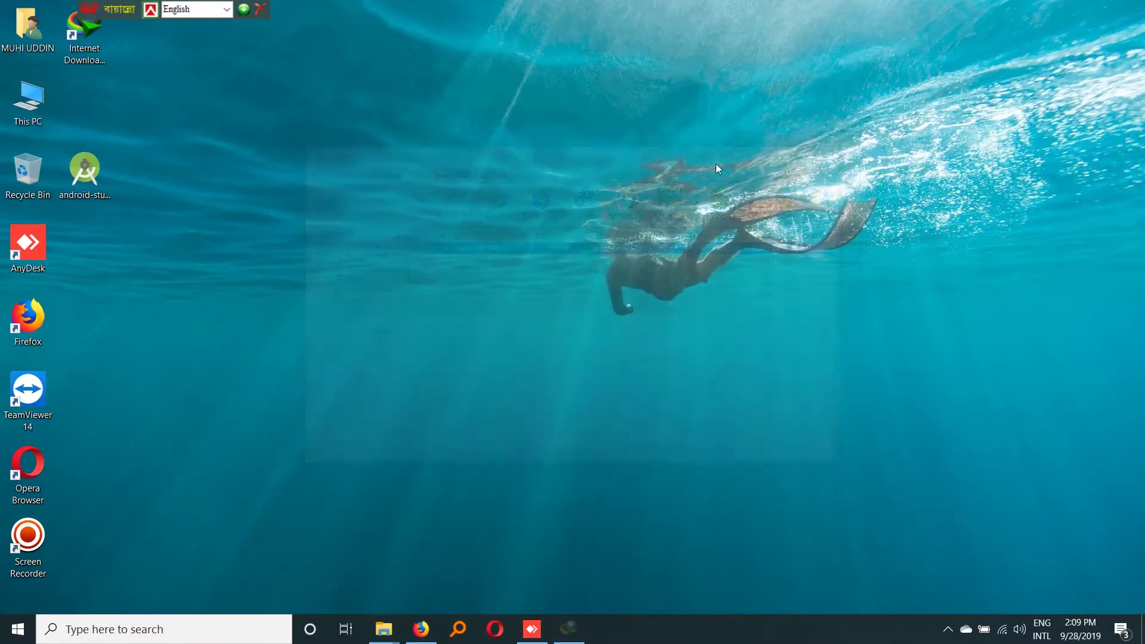
Step: Launch the installer from the desktop and install Android Studio with Android Virtual Device and default options, showing the installation details
right_click(98, 182)
click(113, 189)
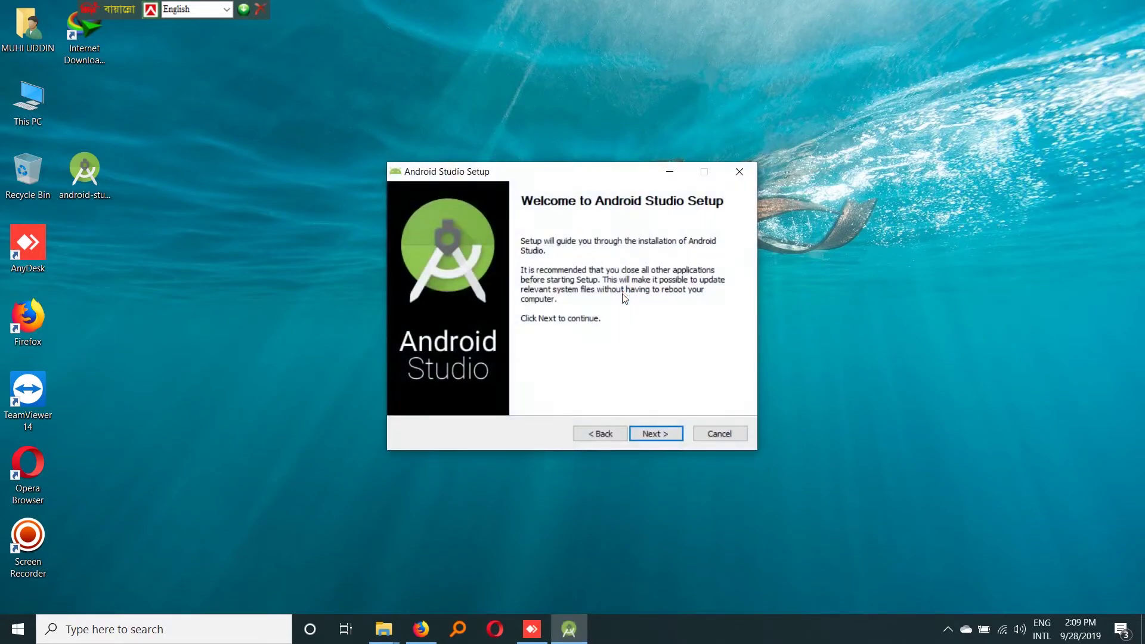
click(649, 434)
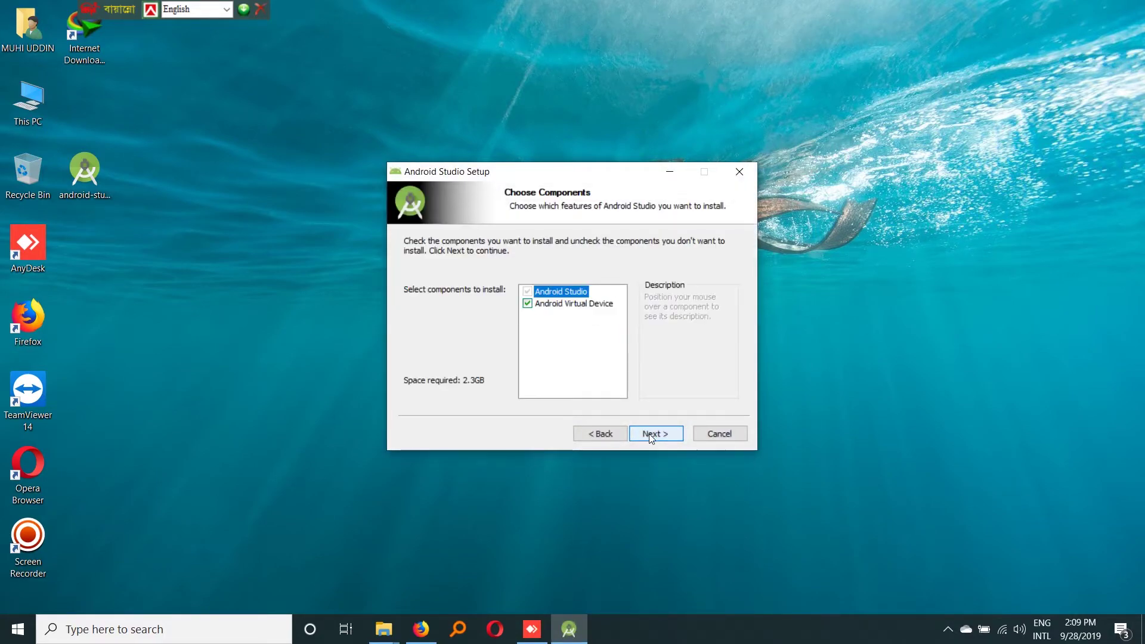
click(649, 434)
click(649, 434)
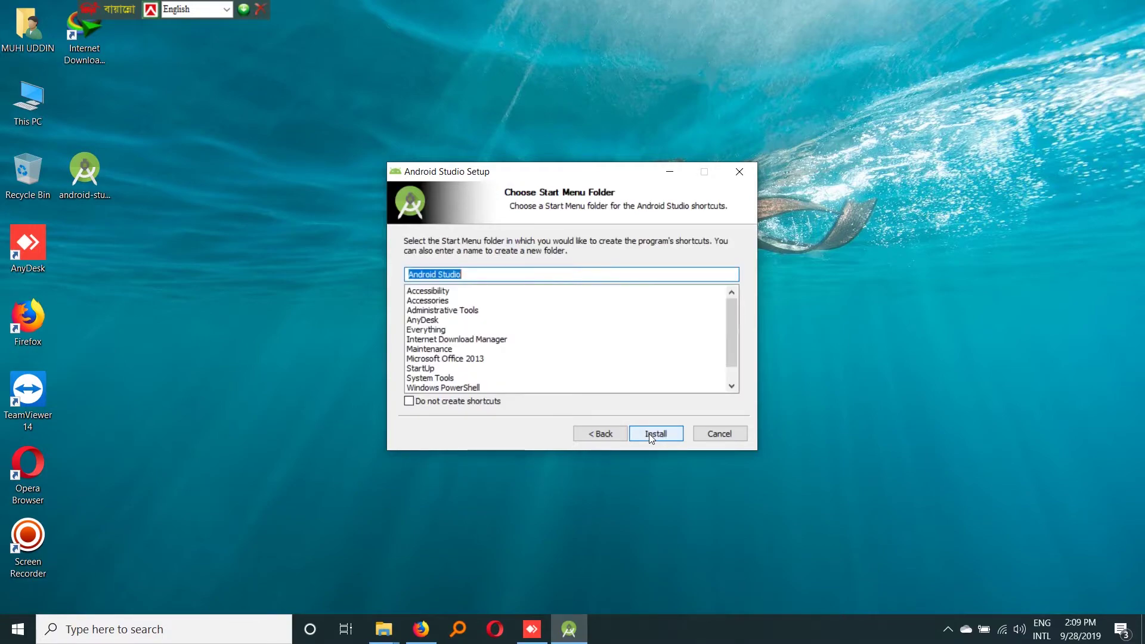
click(649, 434)
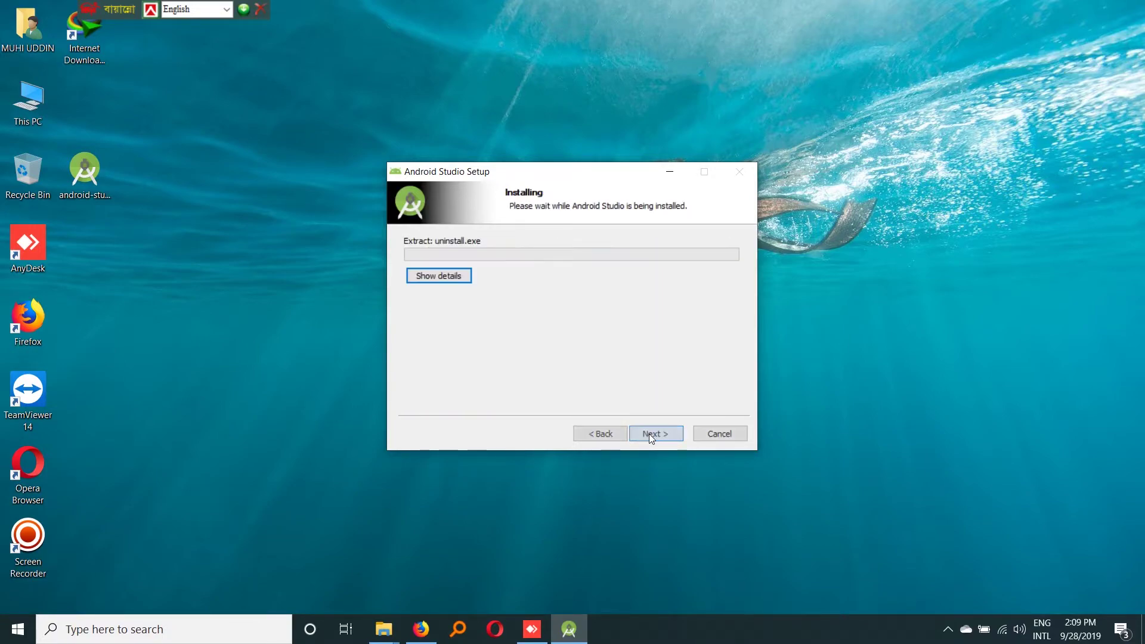
click(442, 278)
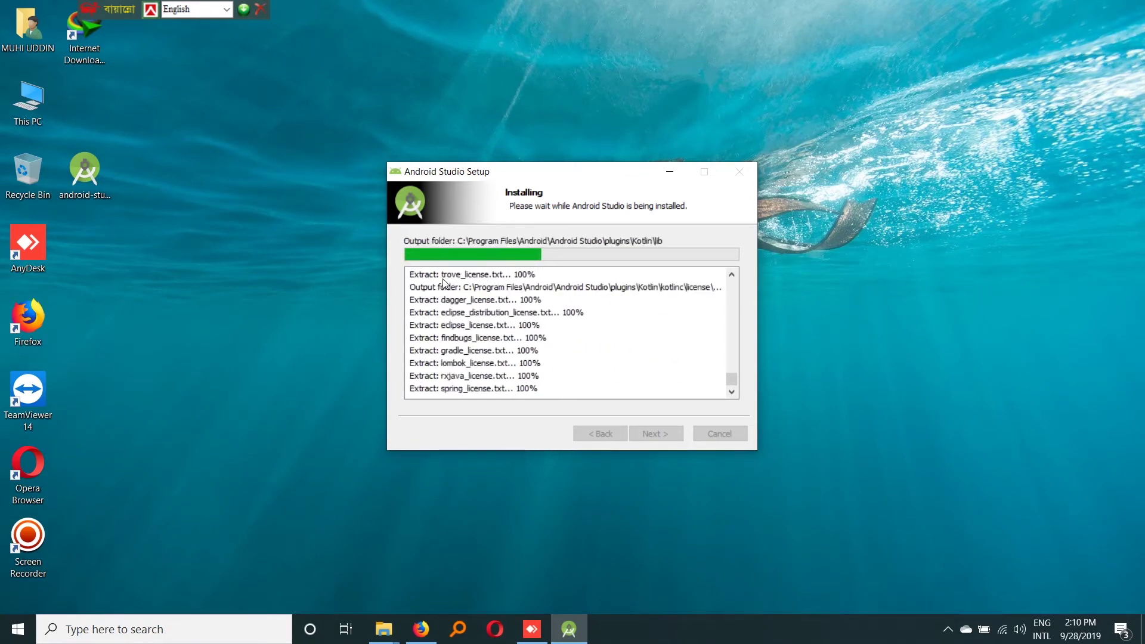
Step: Close the Firefox and File Explorer windows while the installation runs
click(421, 629)
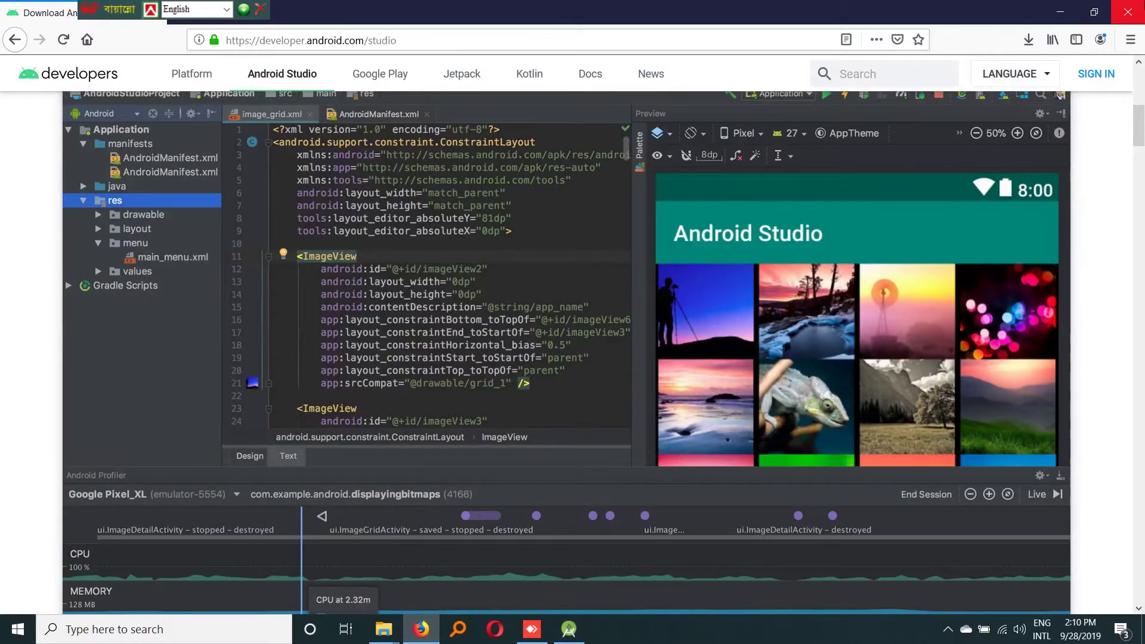
click(1129, 9)
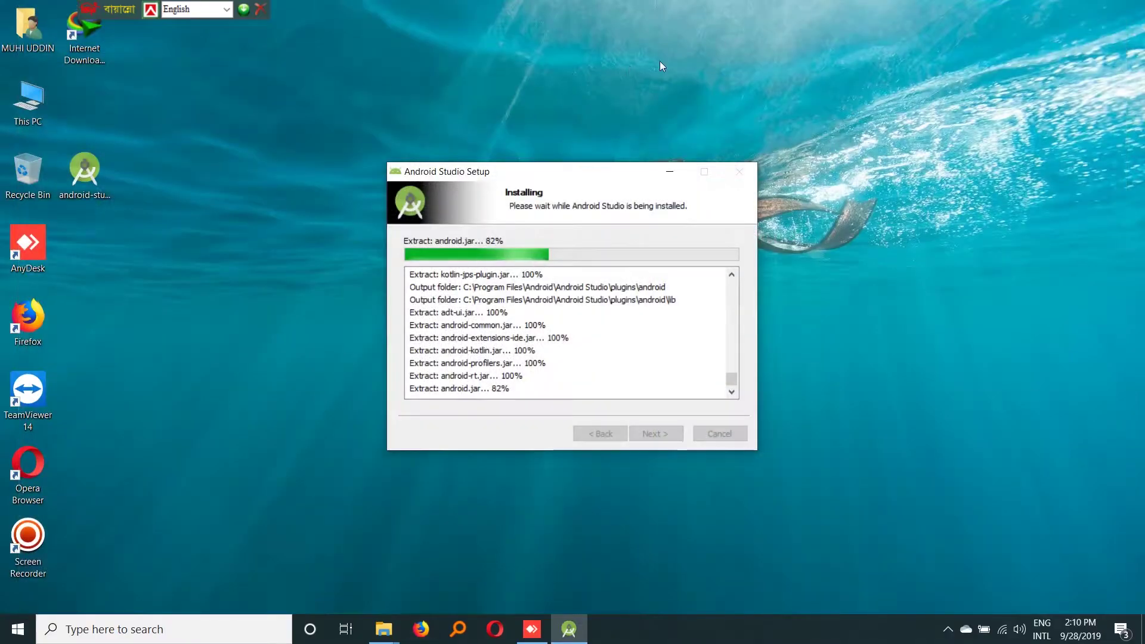
click(384, 629)
click(356, 584)
click(979, 100)
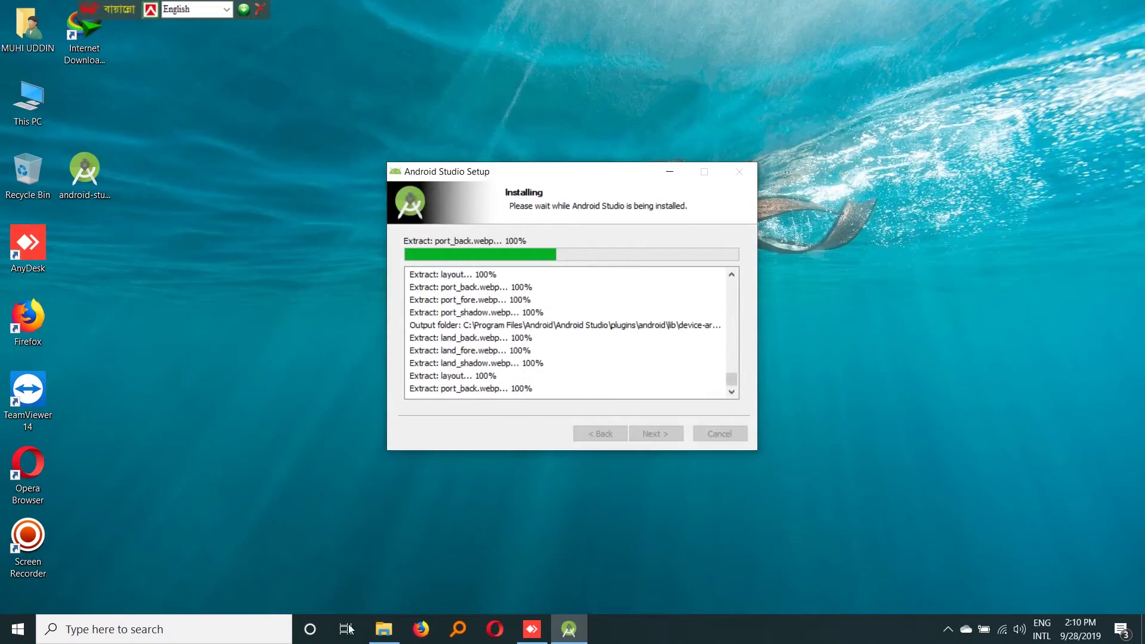
click(384, 629)
click(997, 118)
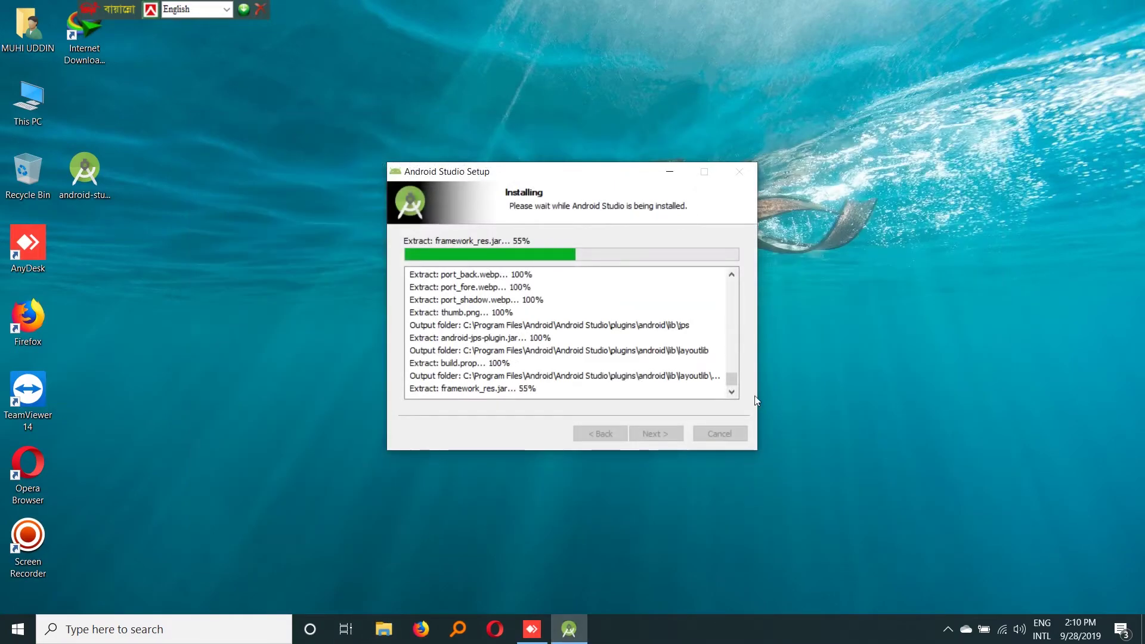
right_click(511, 122)
click(540, 171)
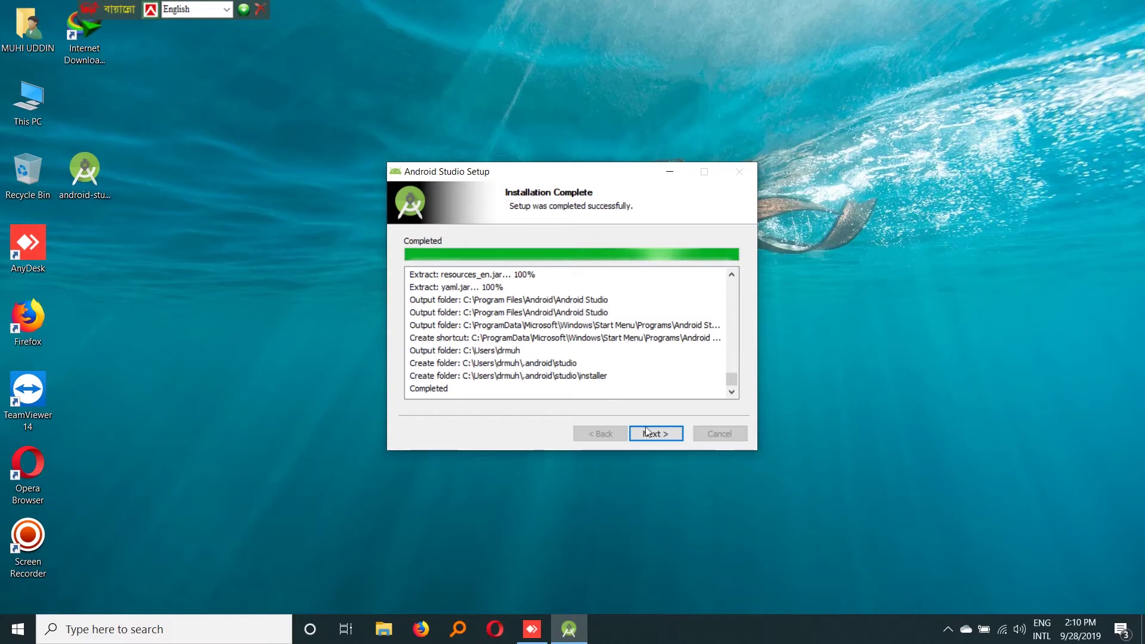
Step: Finish the setup and start Android Studio without importing settings, choosing to send usage statistics to Google
click(652, 434)
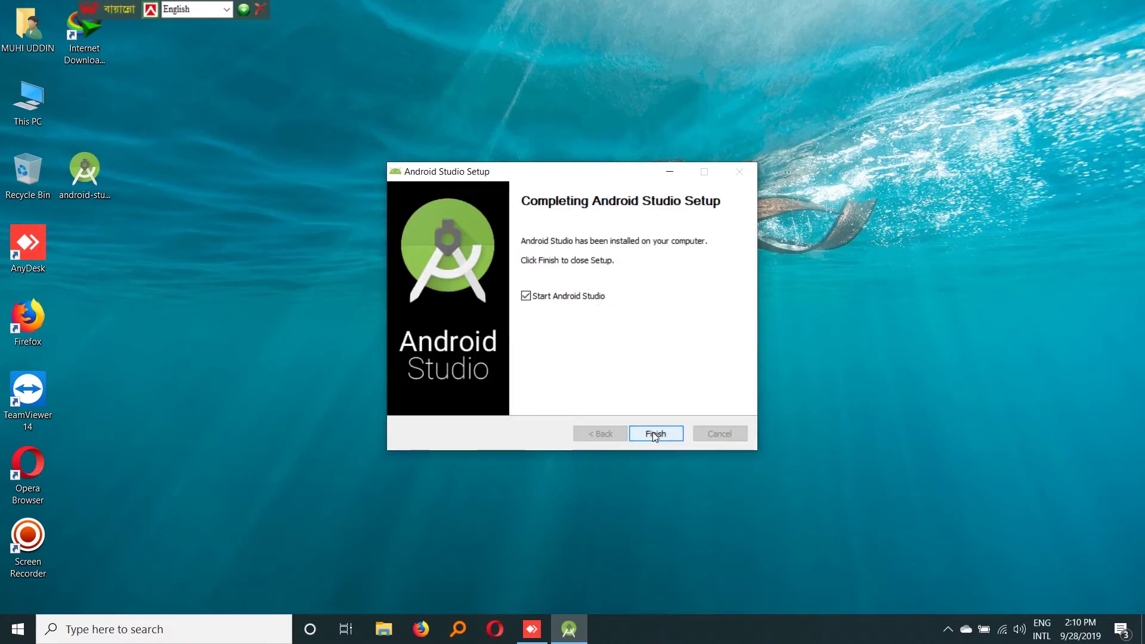
click(653, 434)
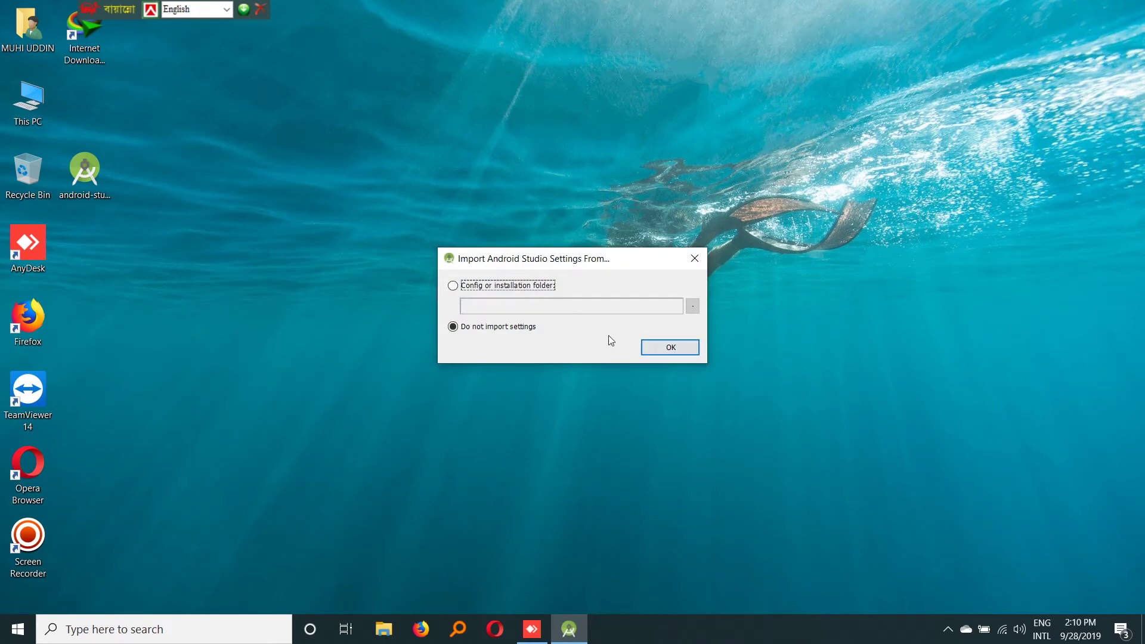
click(664, 343)
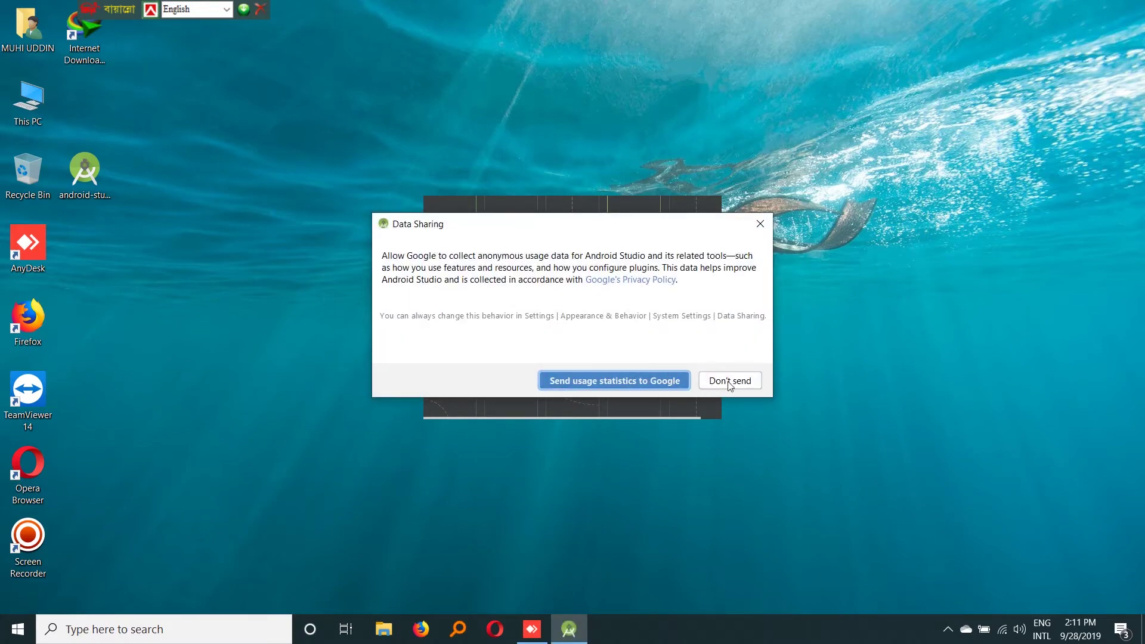
click(680, 385)
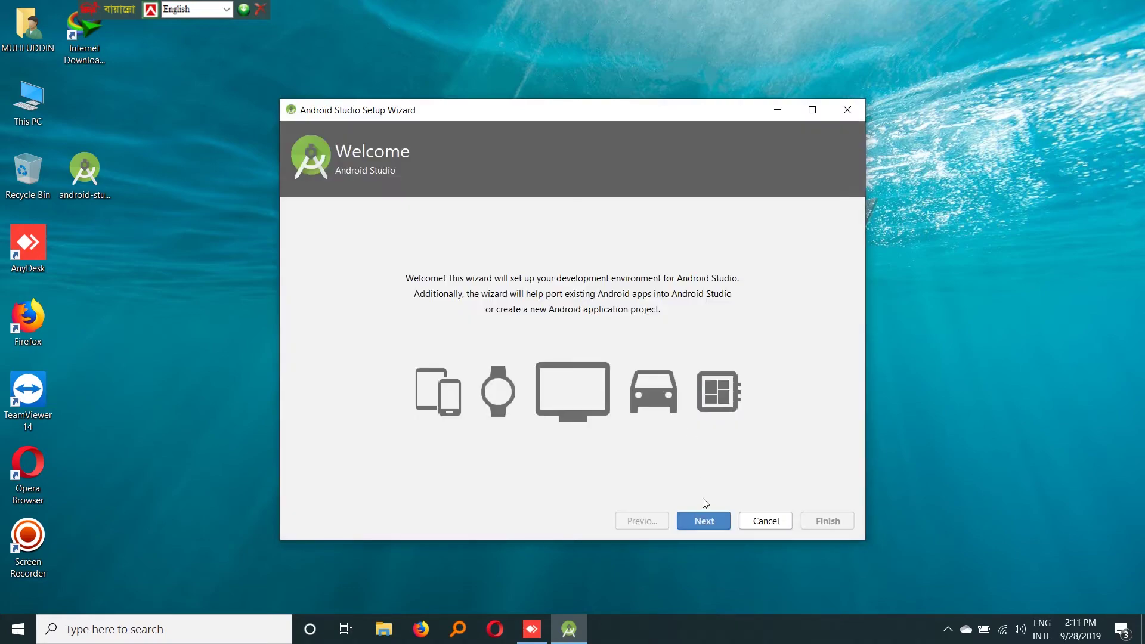
Step: Complete the Setup Wizard with the Standard install type and Light theme, downloading the SDK components with details shown
click(709, 521)
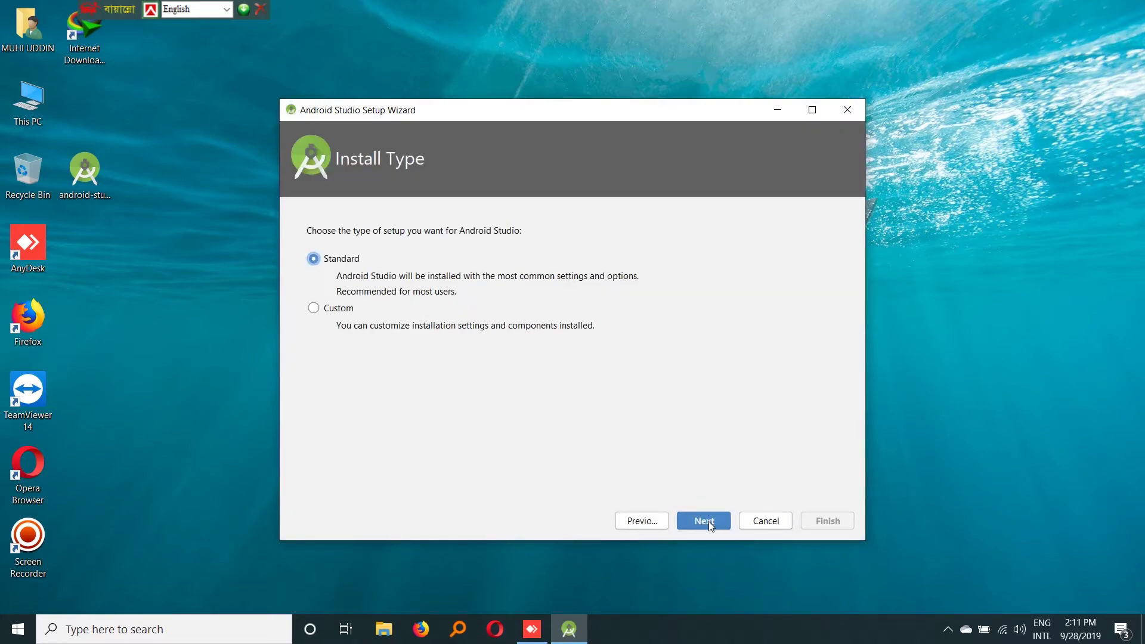
click(708, 521)
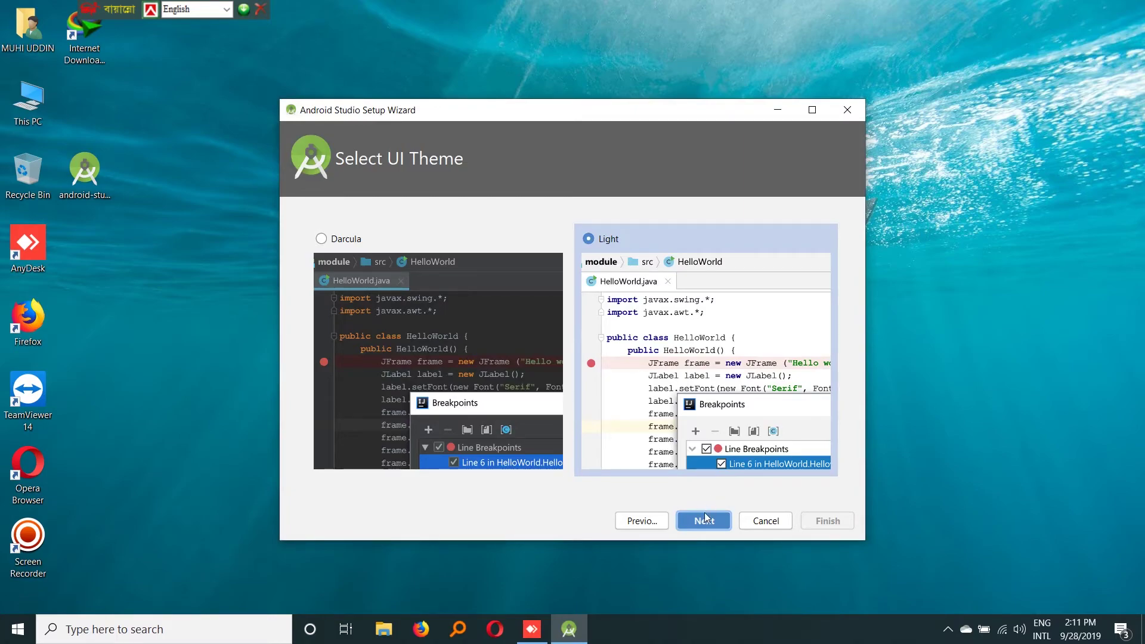
click(702, 522)
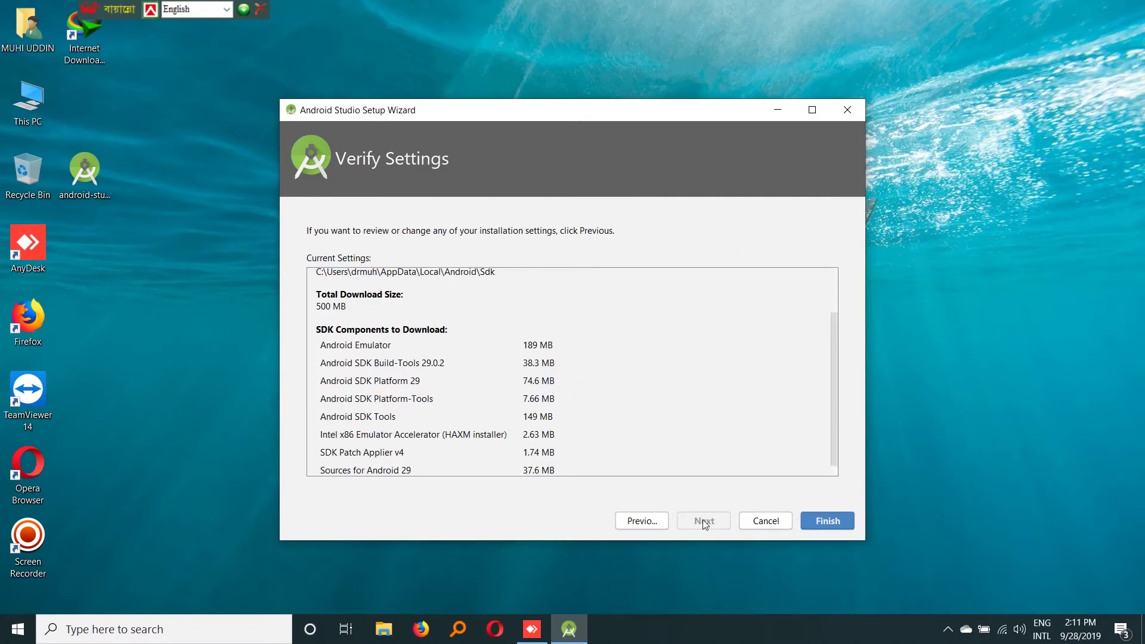
scroll(632, 403, down, 1)
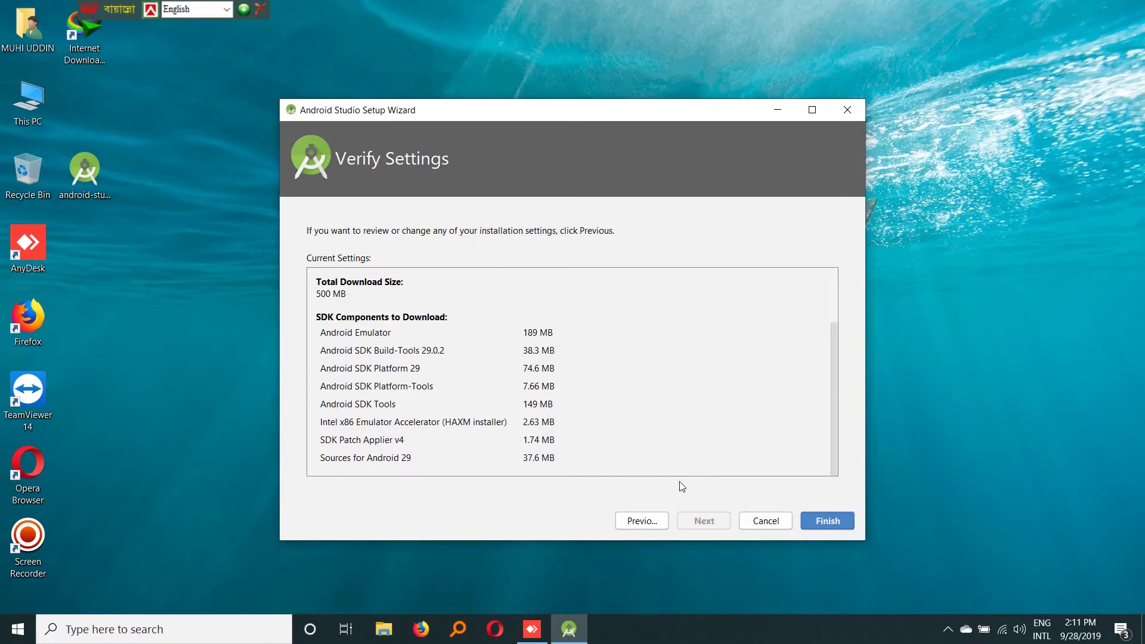
click(831, 526)
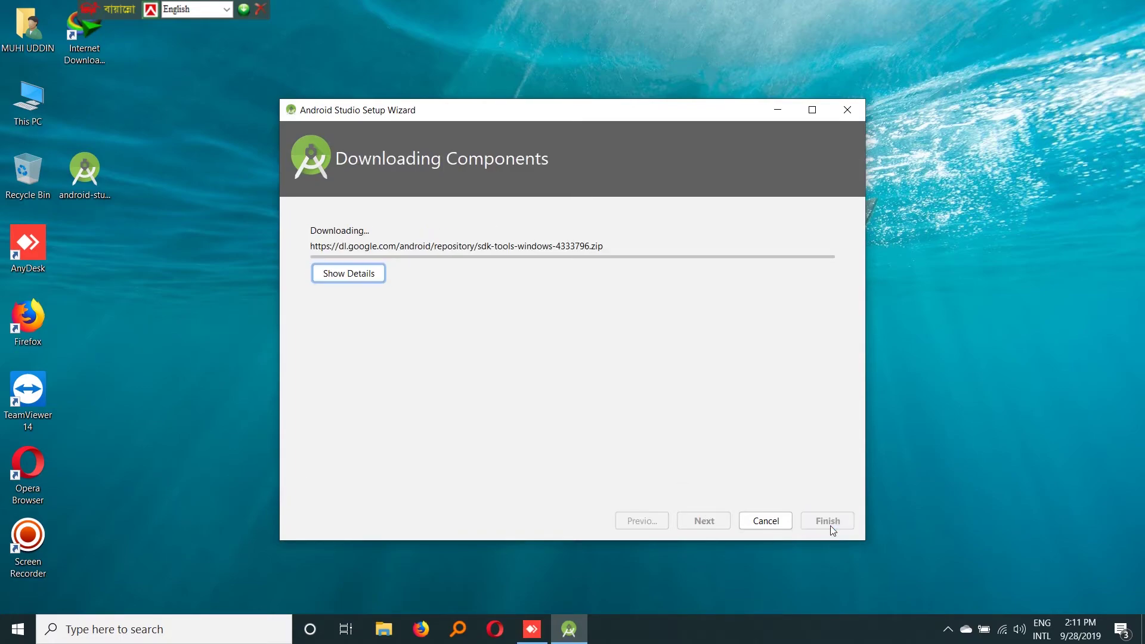
click(339, 278)
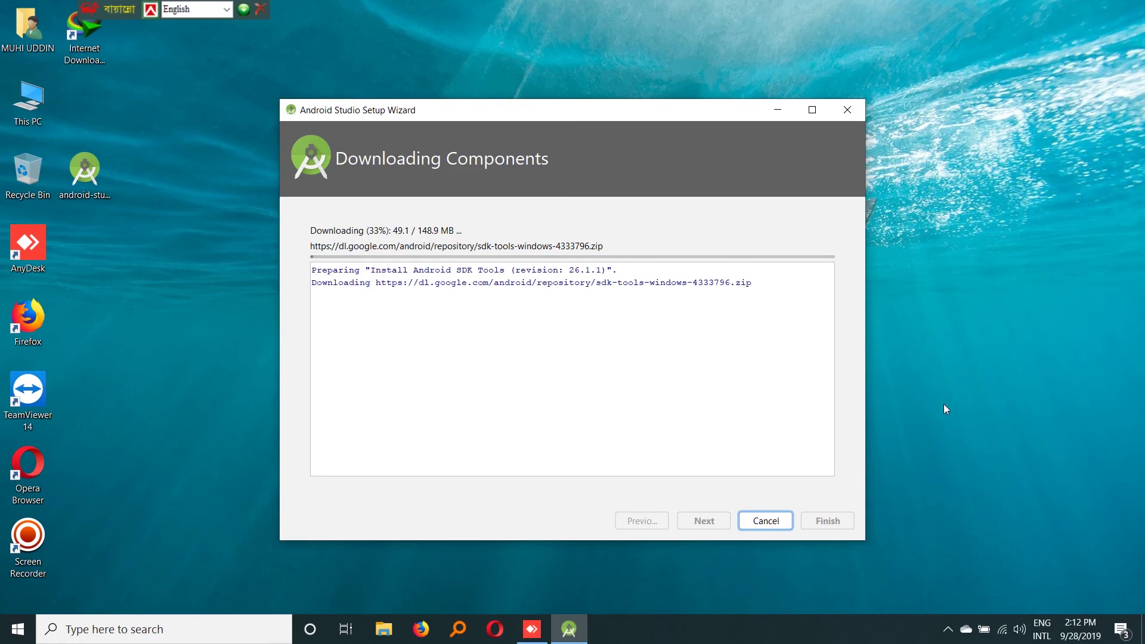
click(948, 629)
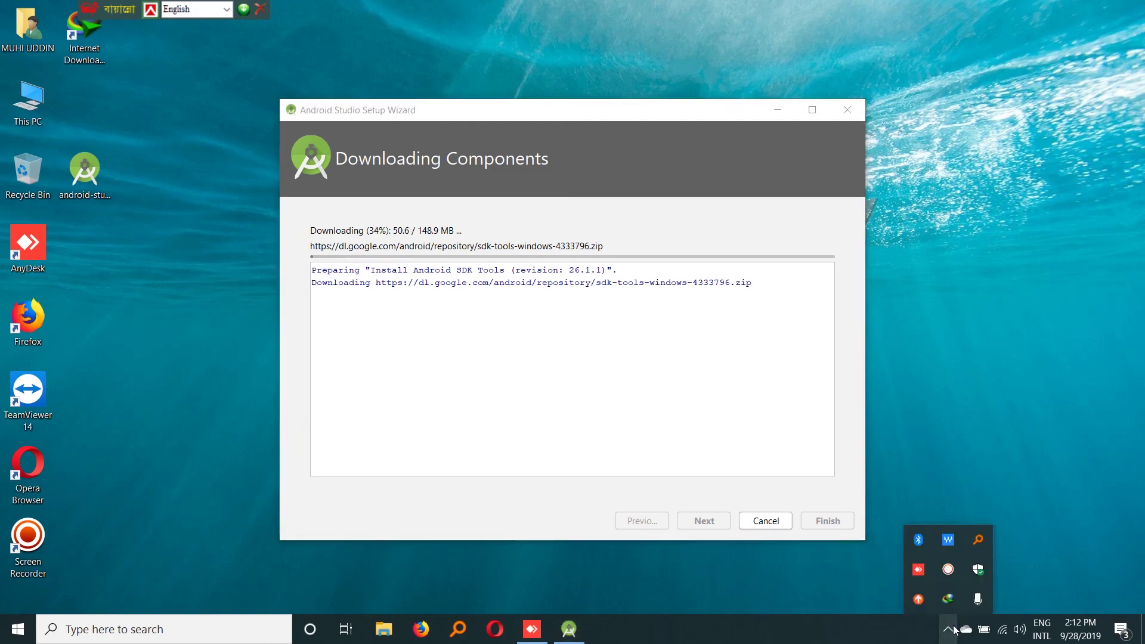
right_click(947, 571)
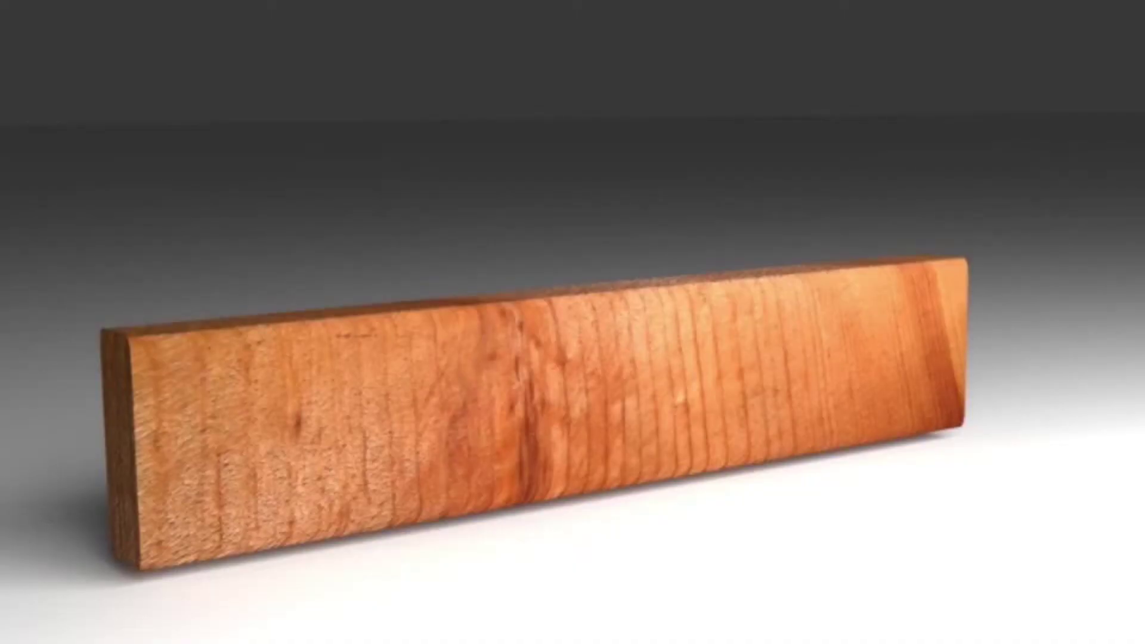